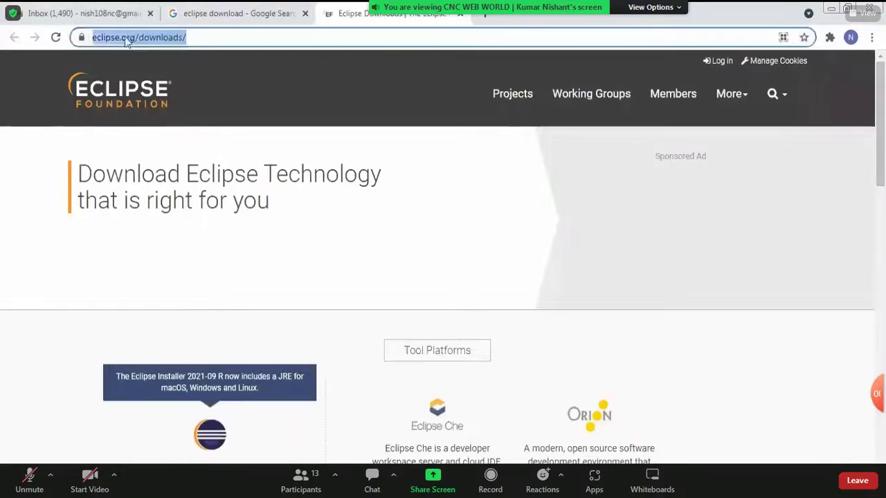
- Open the x86_64 download for Eclipse IDE 2021-09 from the Eclipse Foundation downloads page
left_click(137, 39)
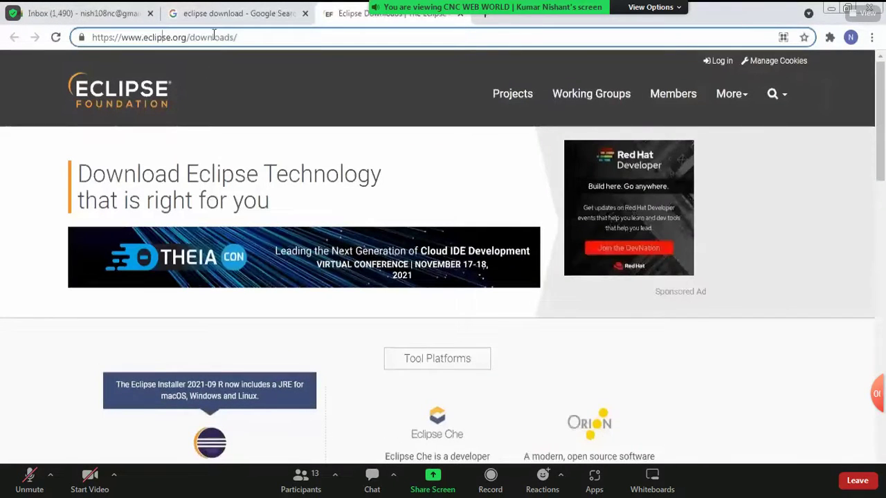
scroll(101, 401, "down", 2)
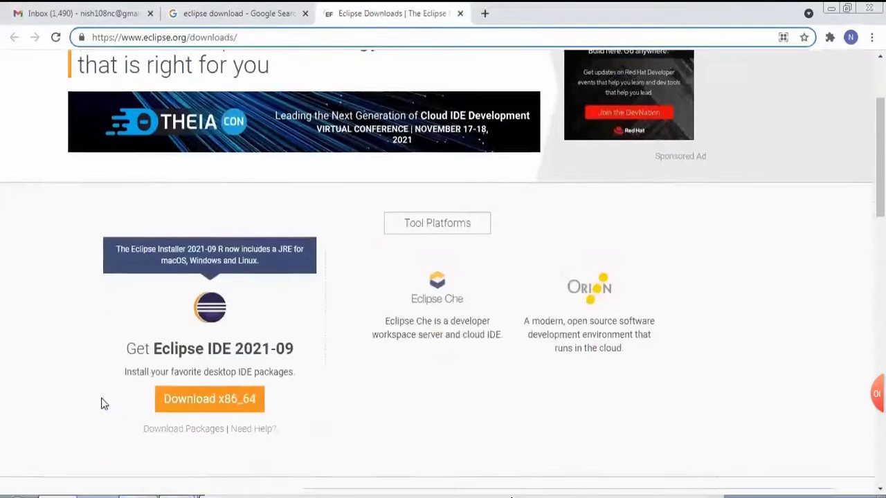
left_click_drag(153, 350, 300, 355)
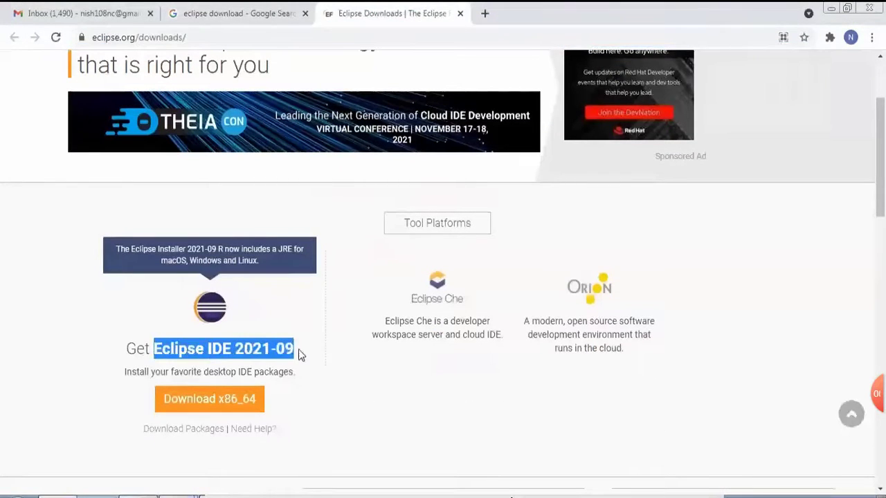
left_click(271, 345)
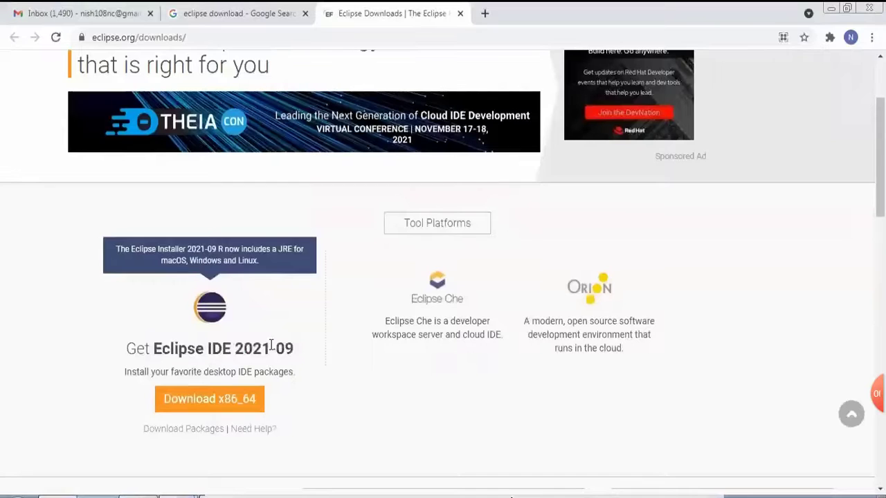
left_click(215, 400)
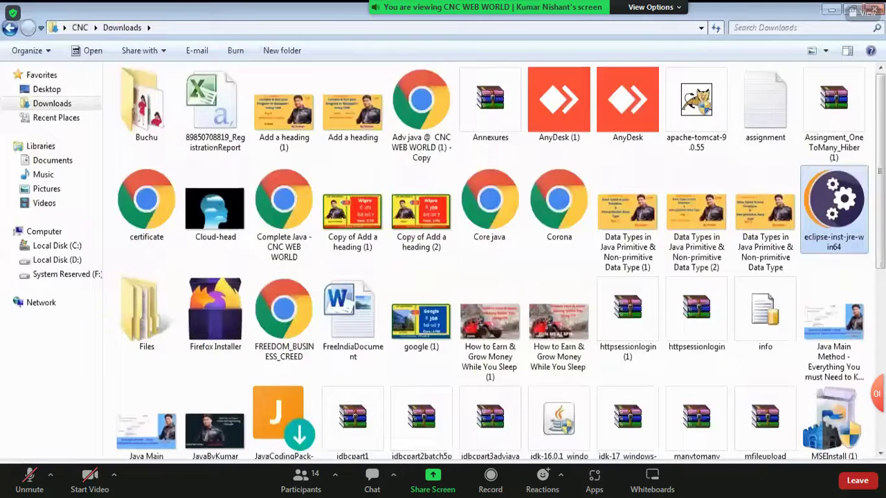
- Run the eclipse-inst-jre-win64 installer from the Downloads folder and allow it past the security warning
left_click(833, 218)
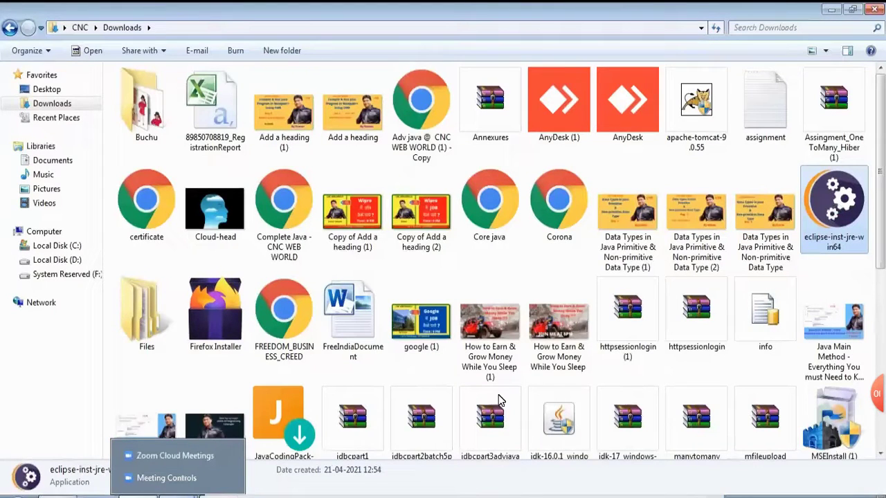
key("Return")
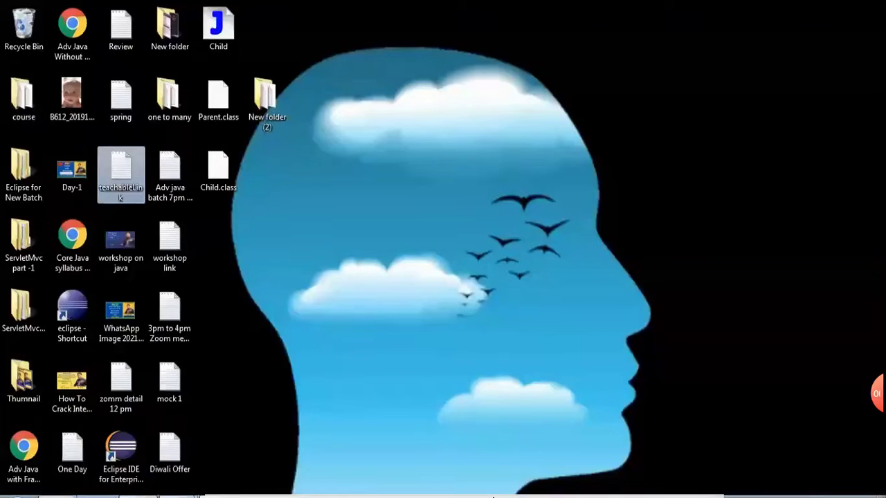
mouse_move(138, 495)
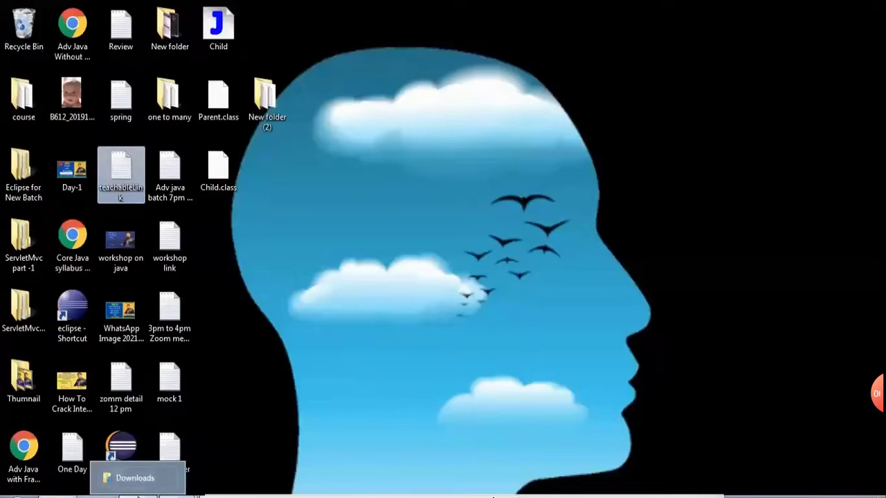
left_click(139, 477)
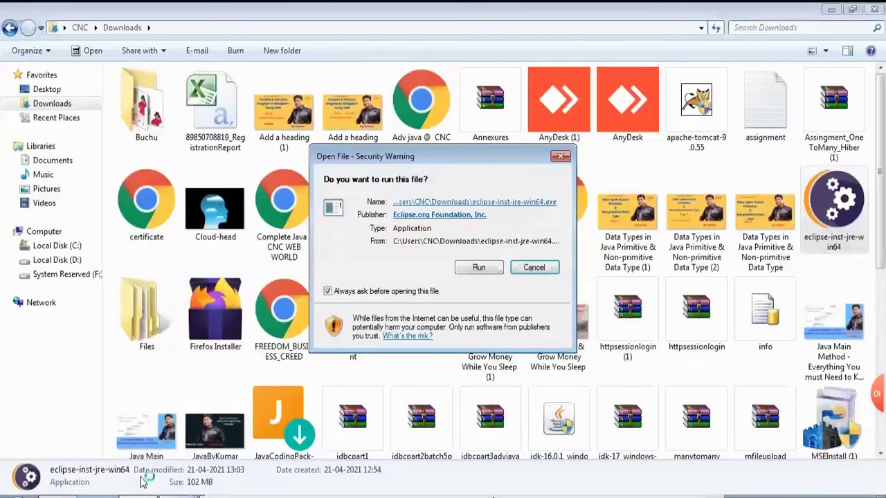
left_click(467, 271)
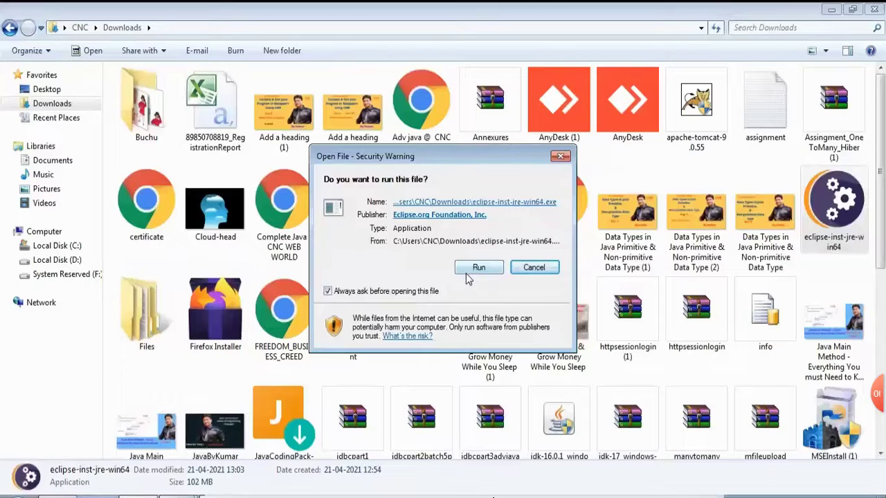
left_click(470, 272)
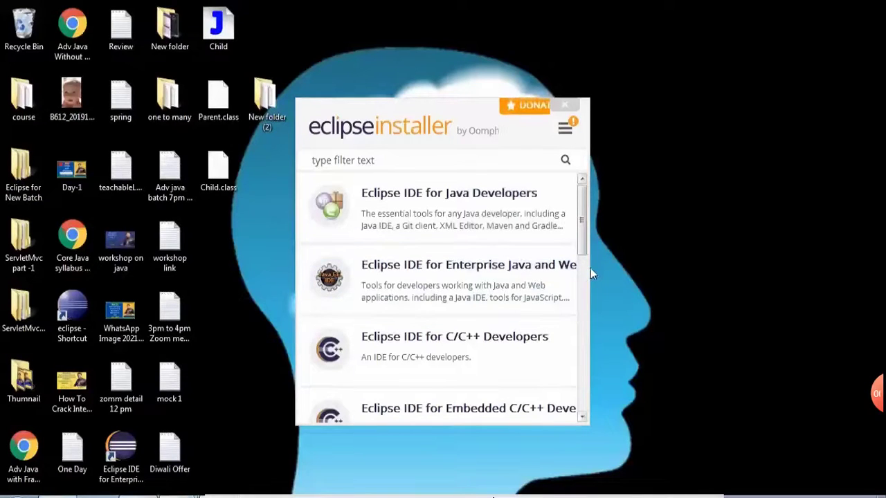
- Install the Eclipse IDE for Enterprise Java and Web Developers package and launch it from the installer
left_click_drag(587, 266, 840, 253)
left_click_drag(558, 115, 454, 100)
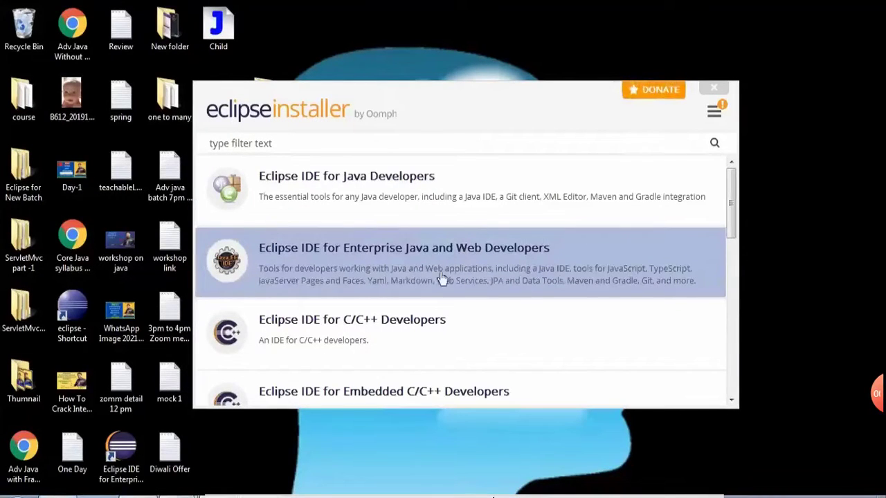
left_click(456, 251)
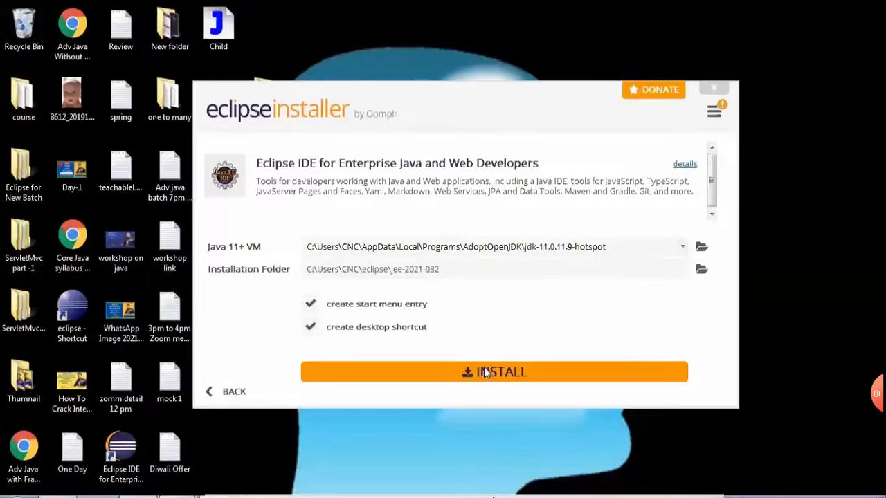
left_click(484, 368)
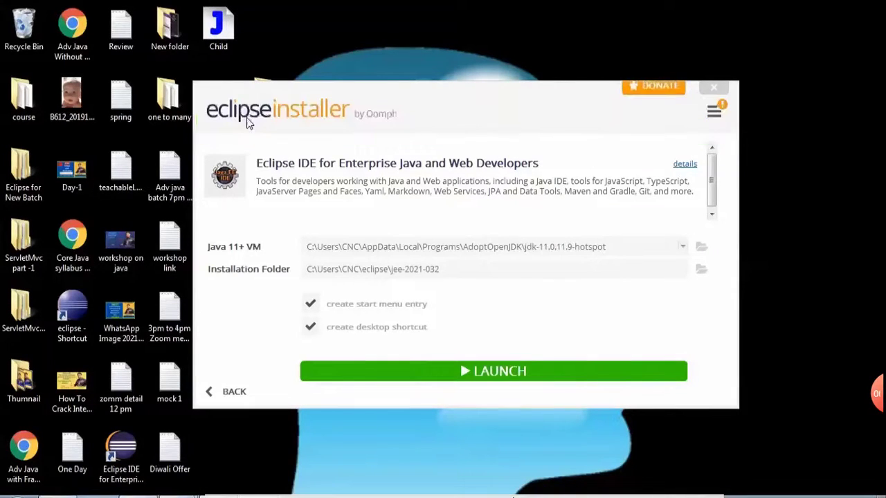
left_click(486, 372)
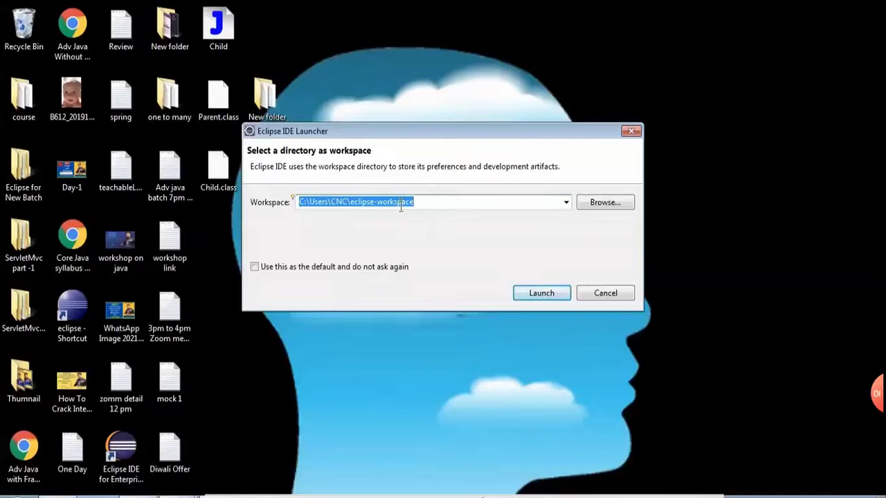
- Browse for a workspace location and create a folder named "Web Apps java Project" on Local Disk (D:)
left_click(309, 203)
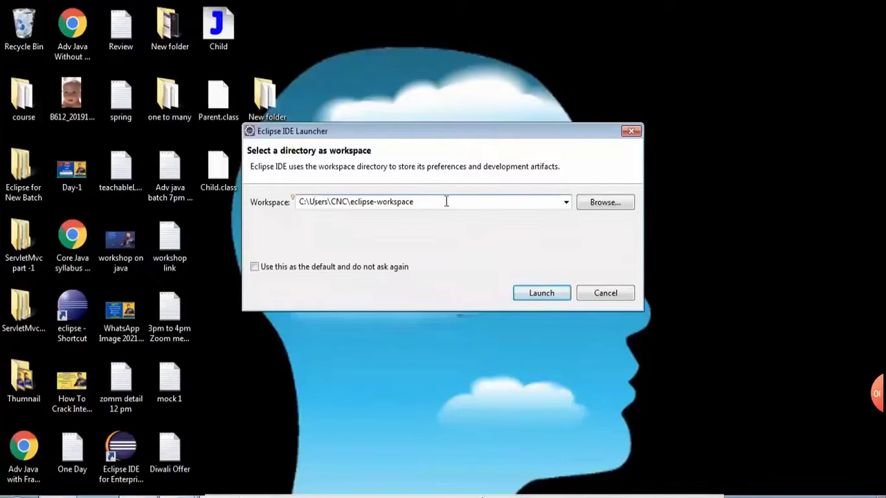
left_click(601, 204)
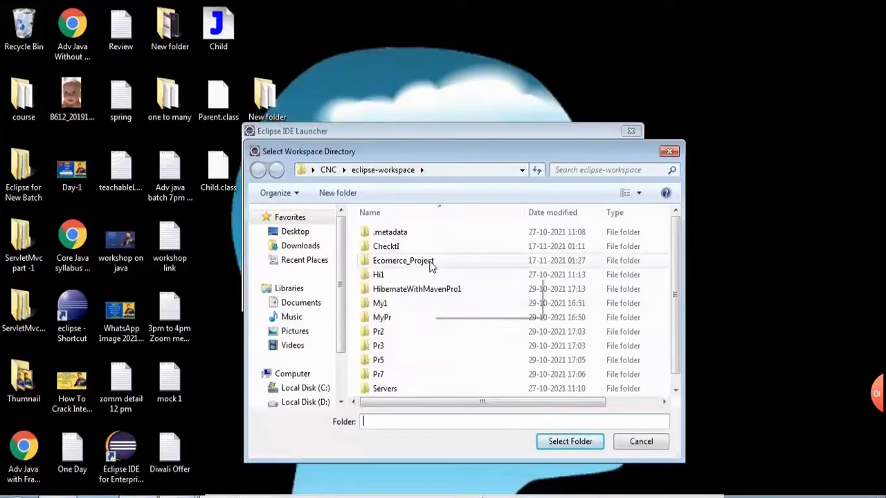
left_click(301, 402)
left_click(338, 192)
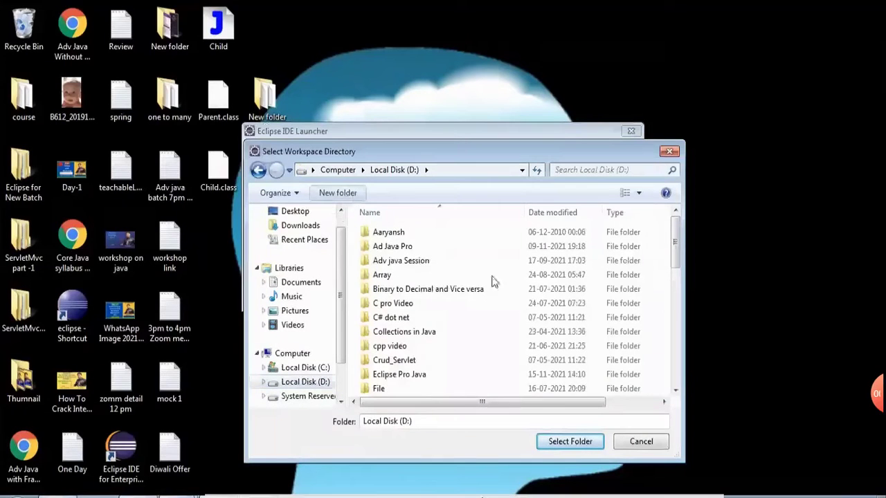
type("We")
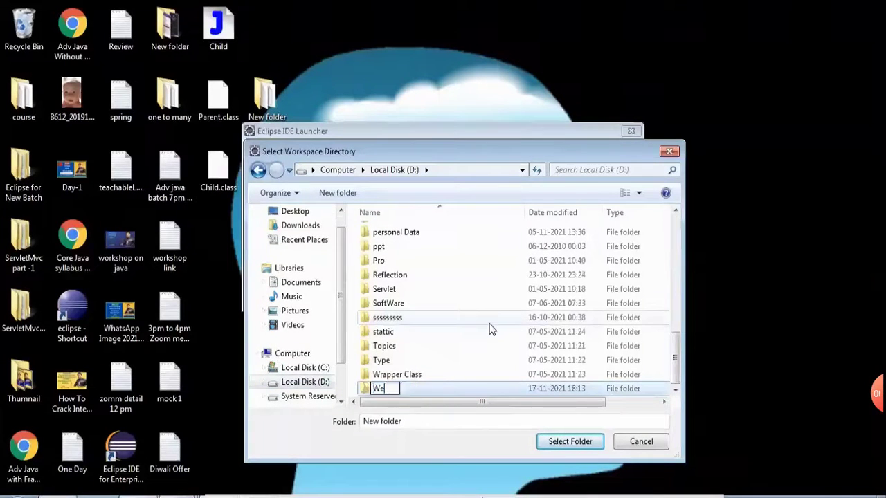
type("b Apps Pro")
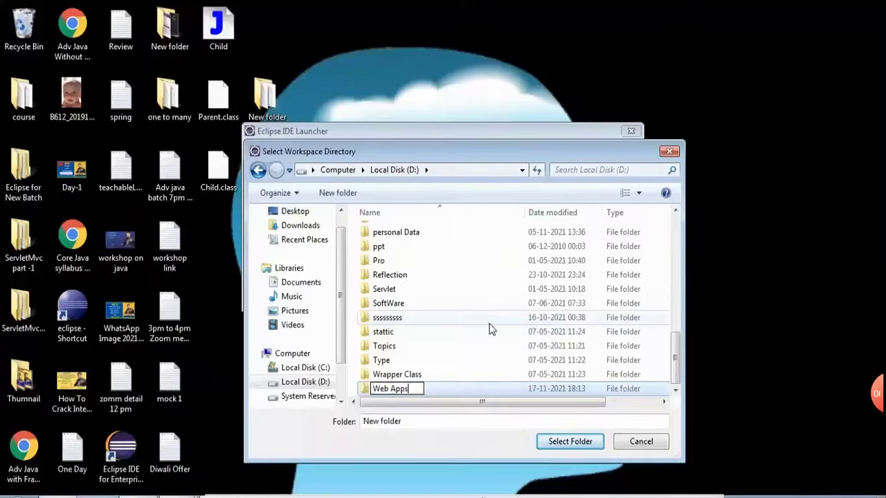
key("BackSpace")
key("BackSpace")
key("BackSpace")
type("java ")
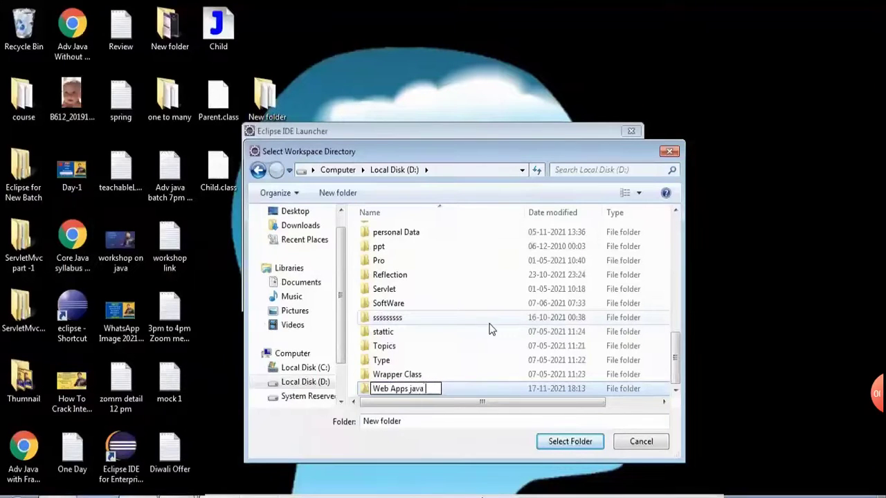
type("Project")
left_click(422, 347)
- Choose the "Web Apps java Project" folder as the workspace and launch the IDE with it
left_click(419, 390)
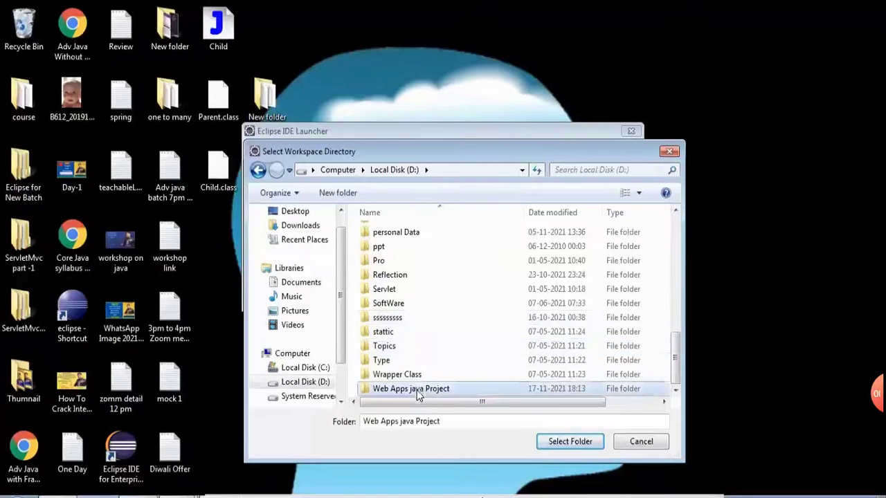
left_click(556, 441)
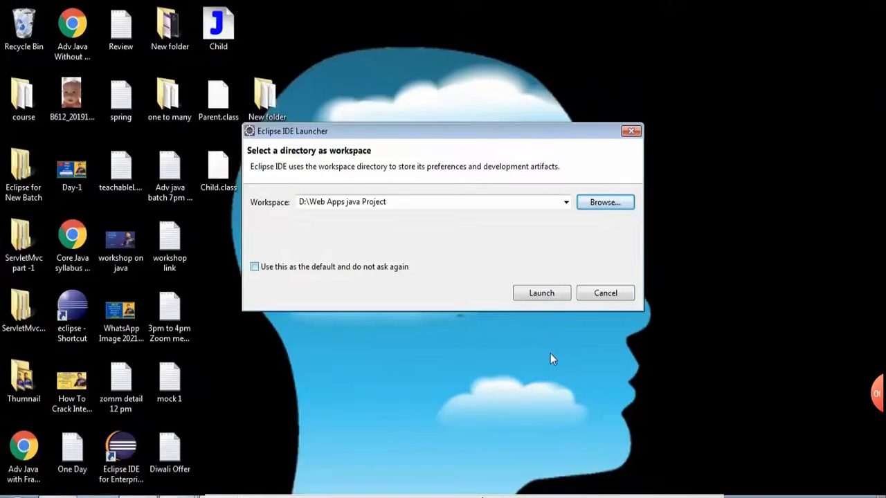
key("Return")
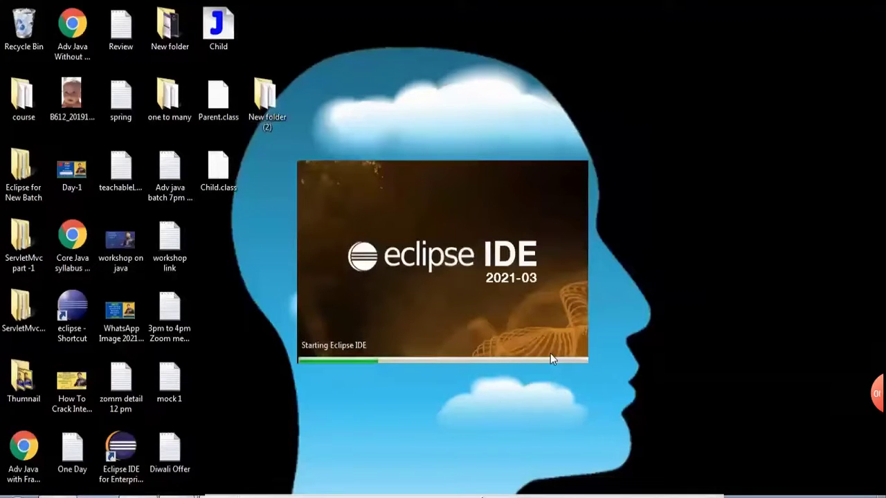